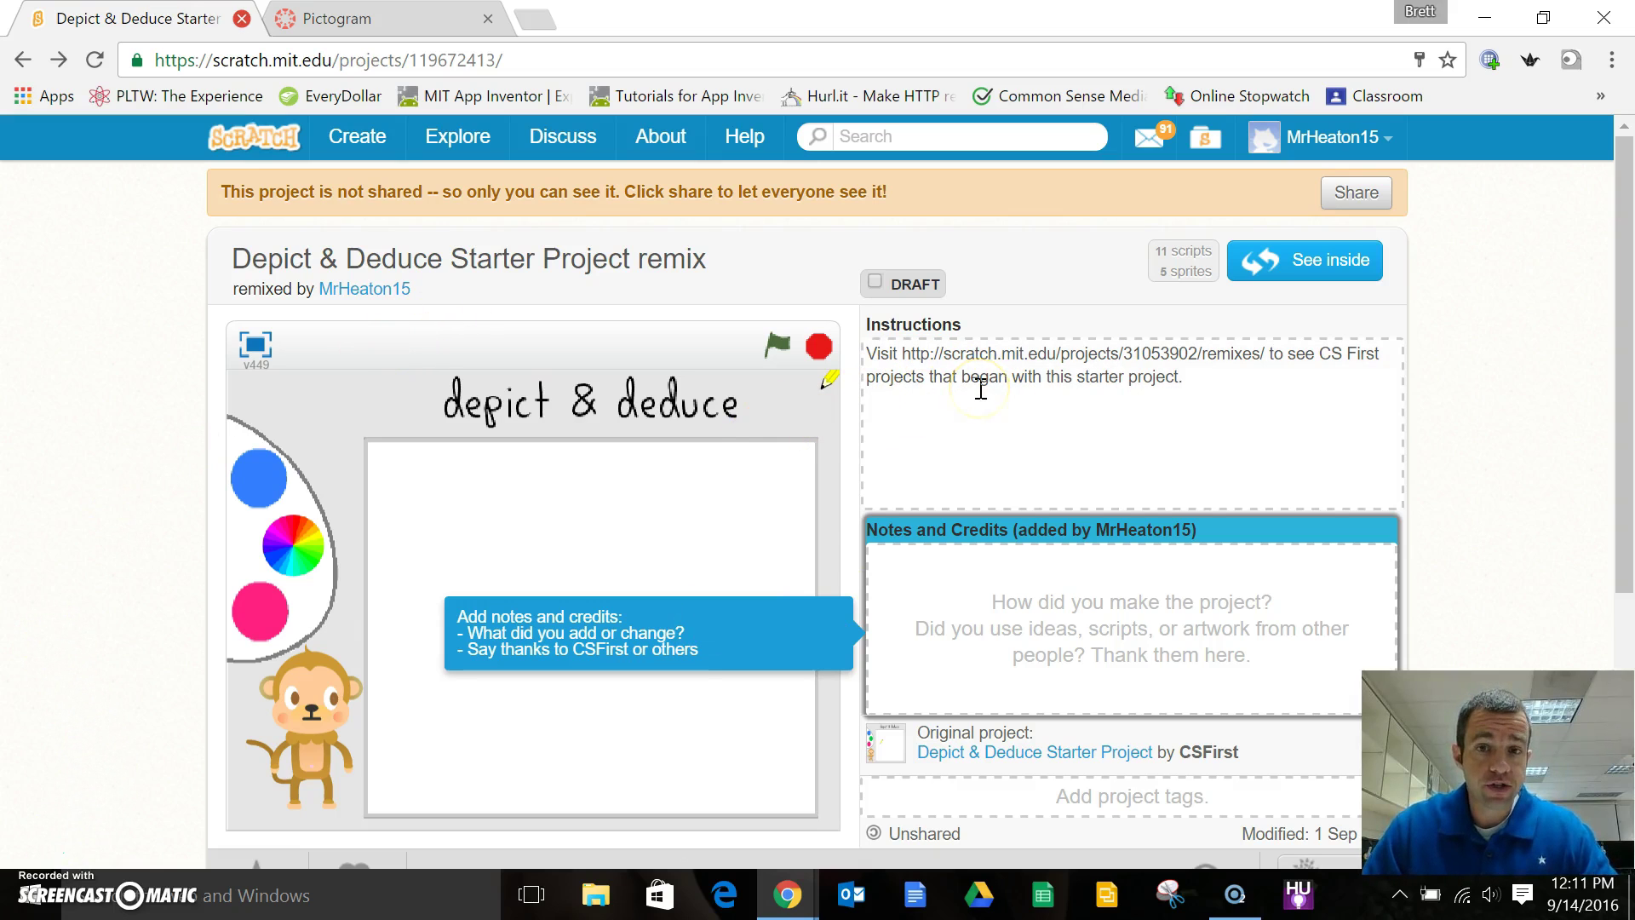
- Highlight the remixed project's full URL in the browser address bar
{"action": "left_click", "coordinate": [1199, 388]}
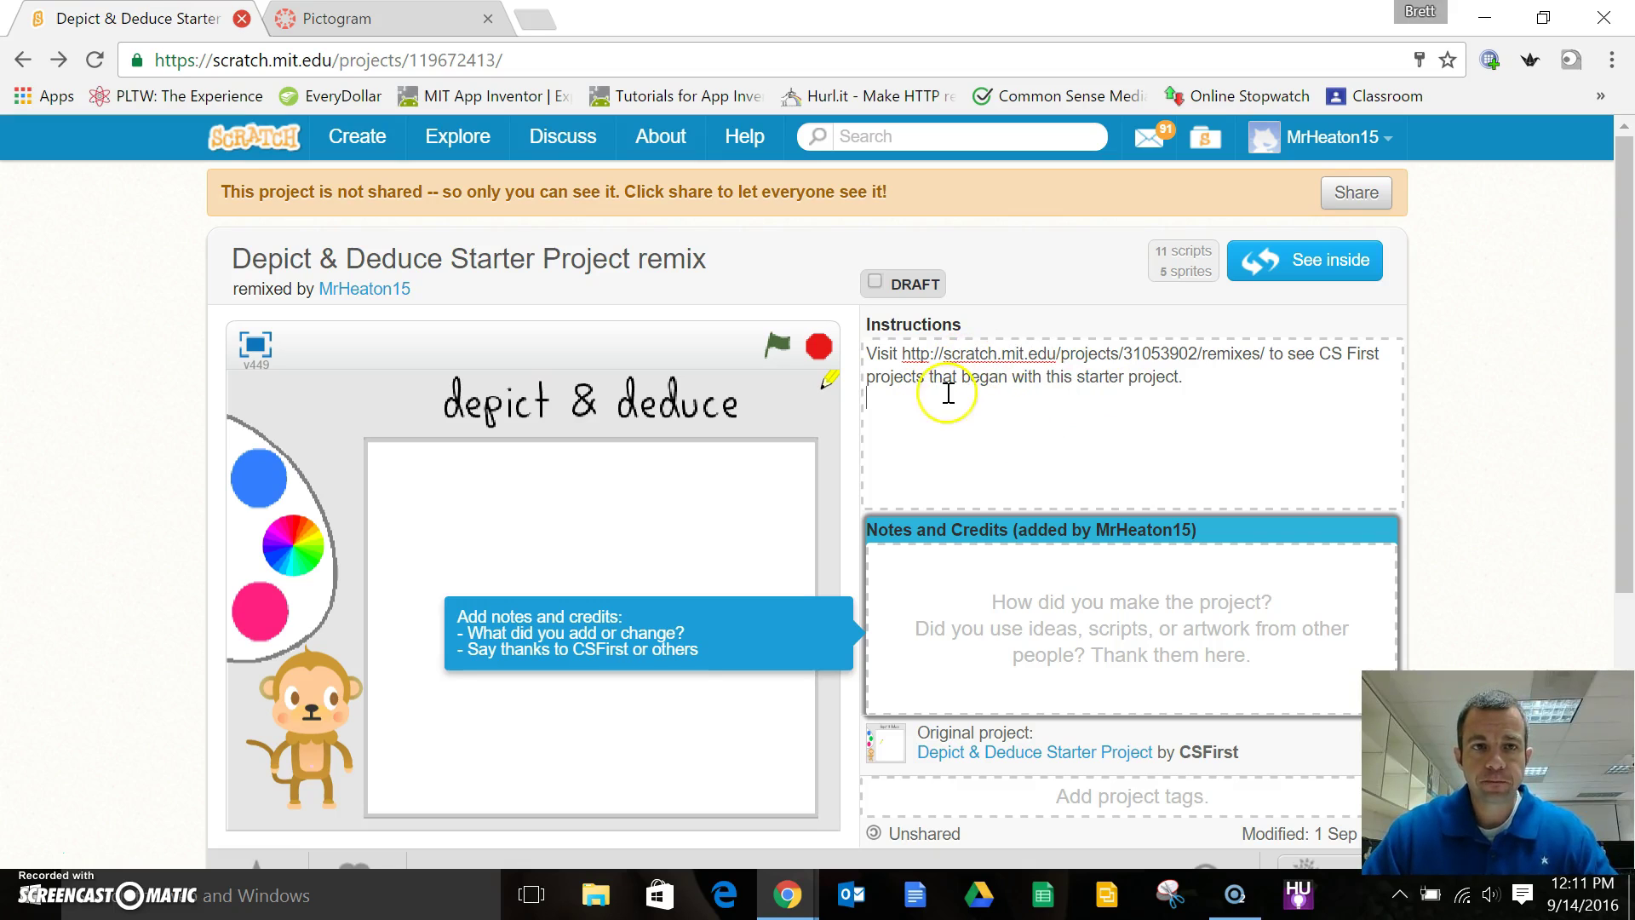
{"action": "left_click", "coordinate": [256, 62]}
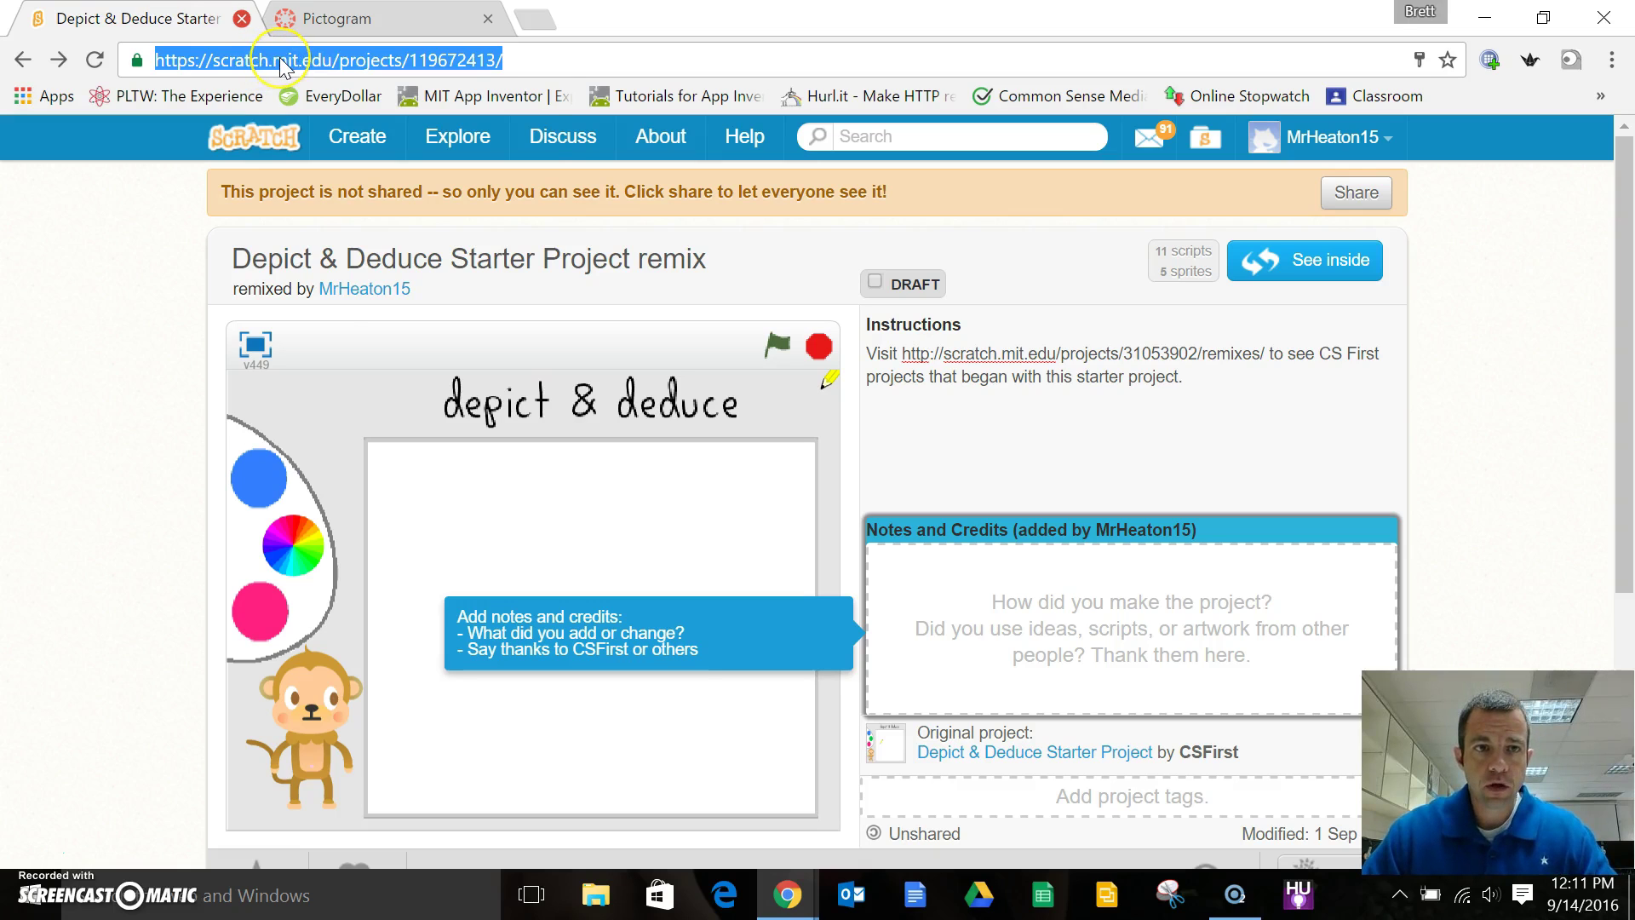
- Copy the highlighted Depict & Deduce remix URL from the address bar's context menu
{"action": "right_click", "coordinate": [283, 65]}
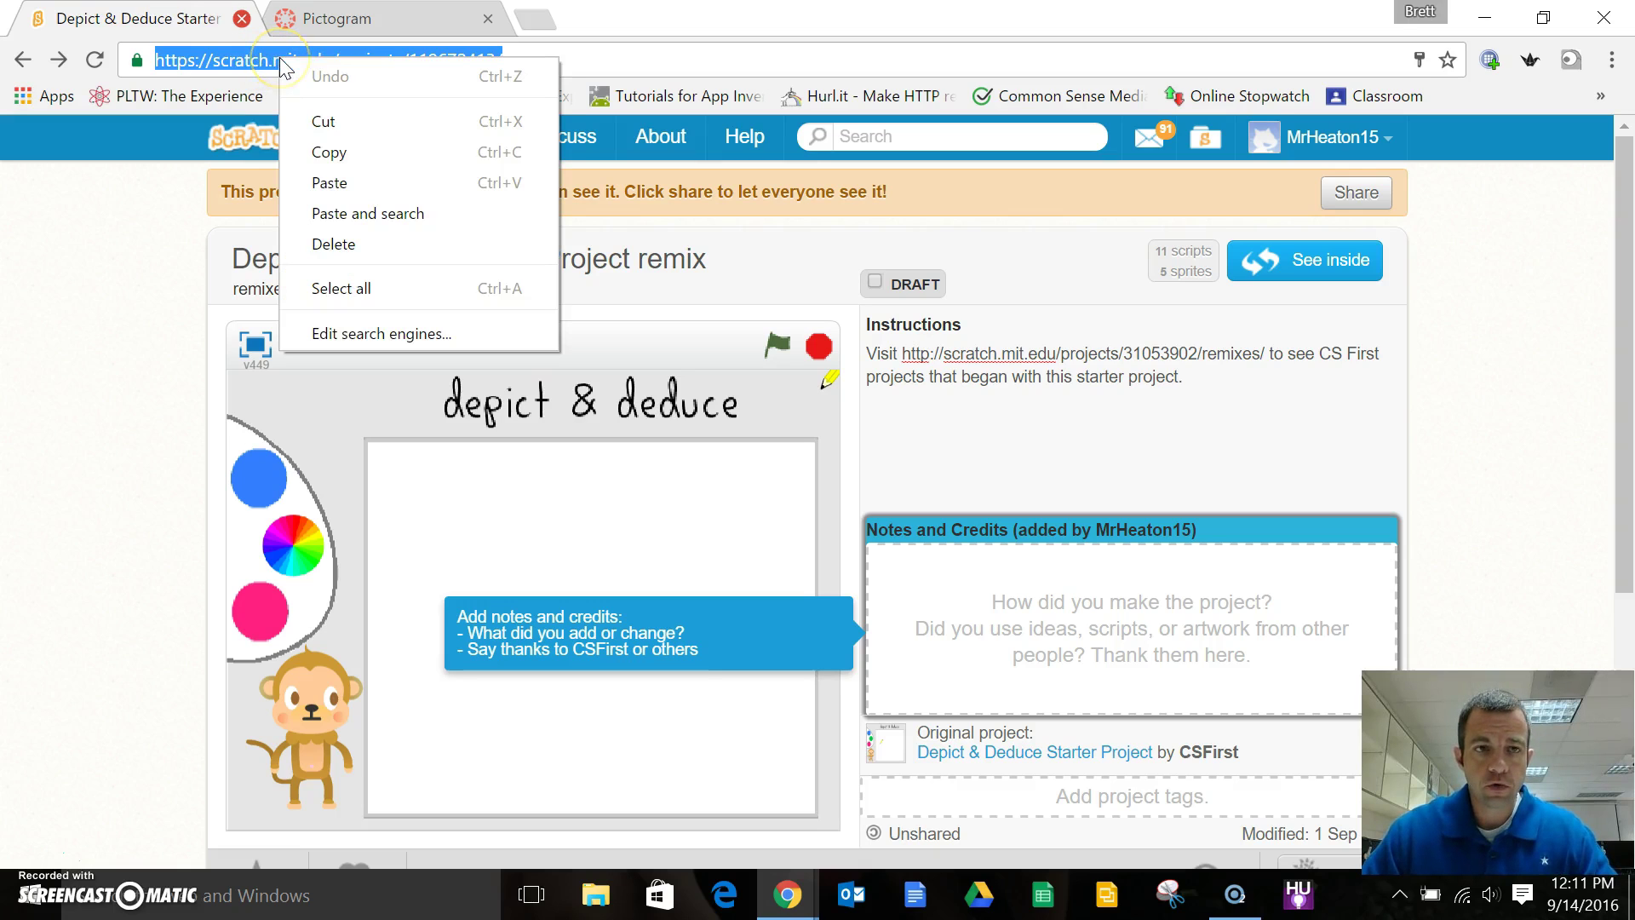
{"action": "left_click", "coordinate": [331, 155]}
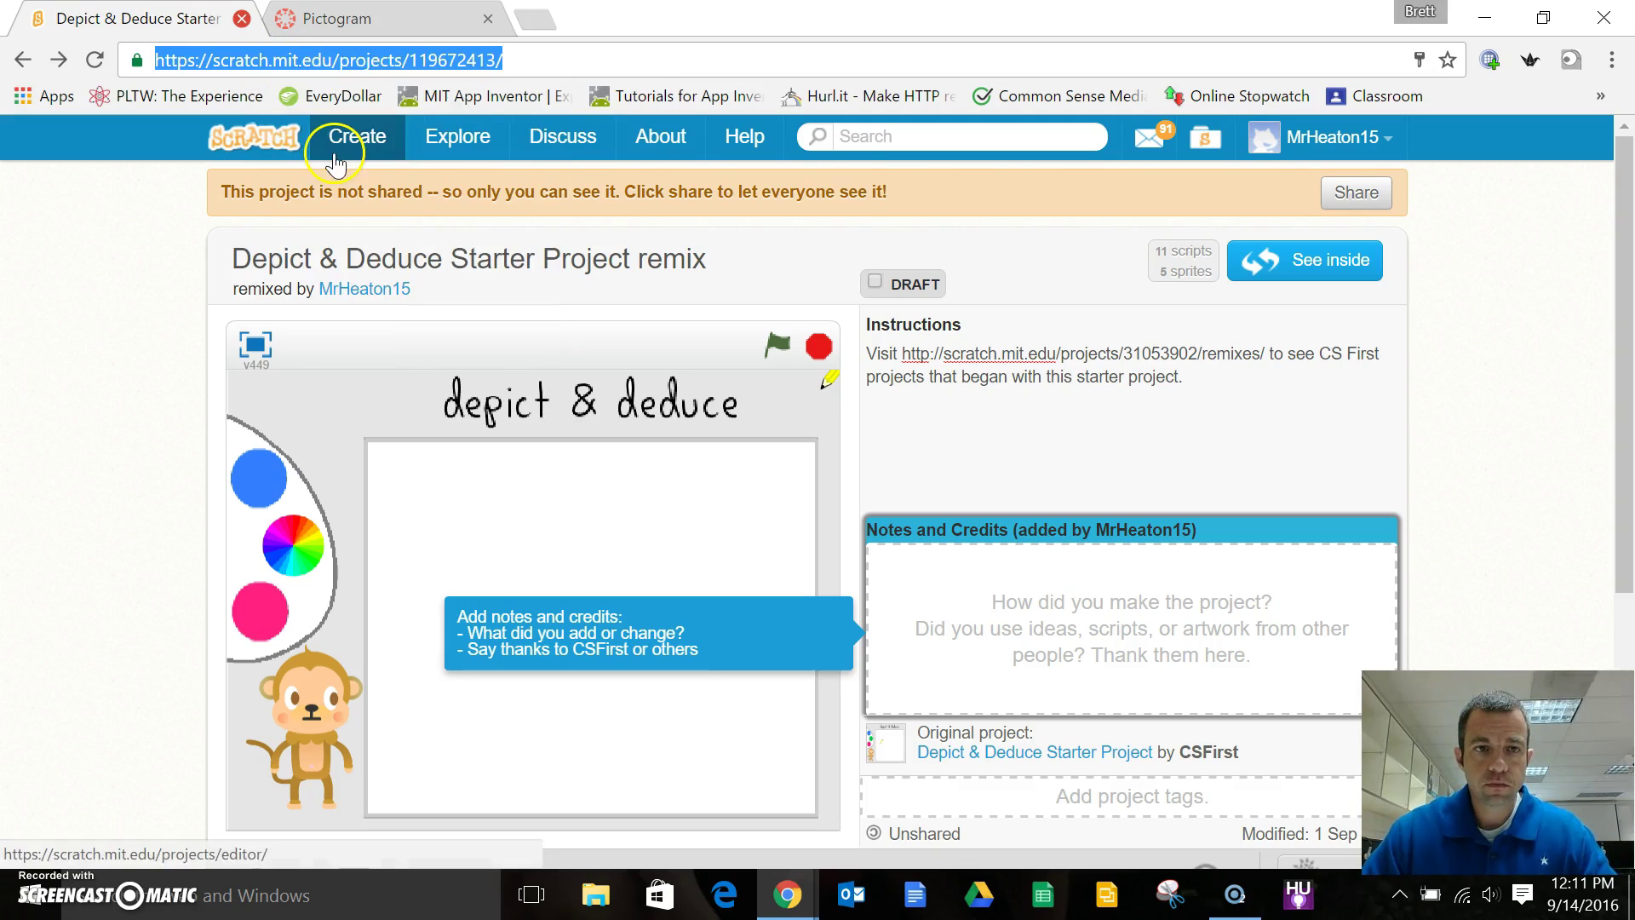
- Go to the Pictogram assignment tab and start a text-entry submission
{"action": "left_click", "coordinate": [378, 23]}
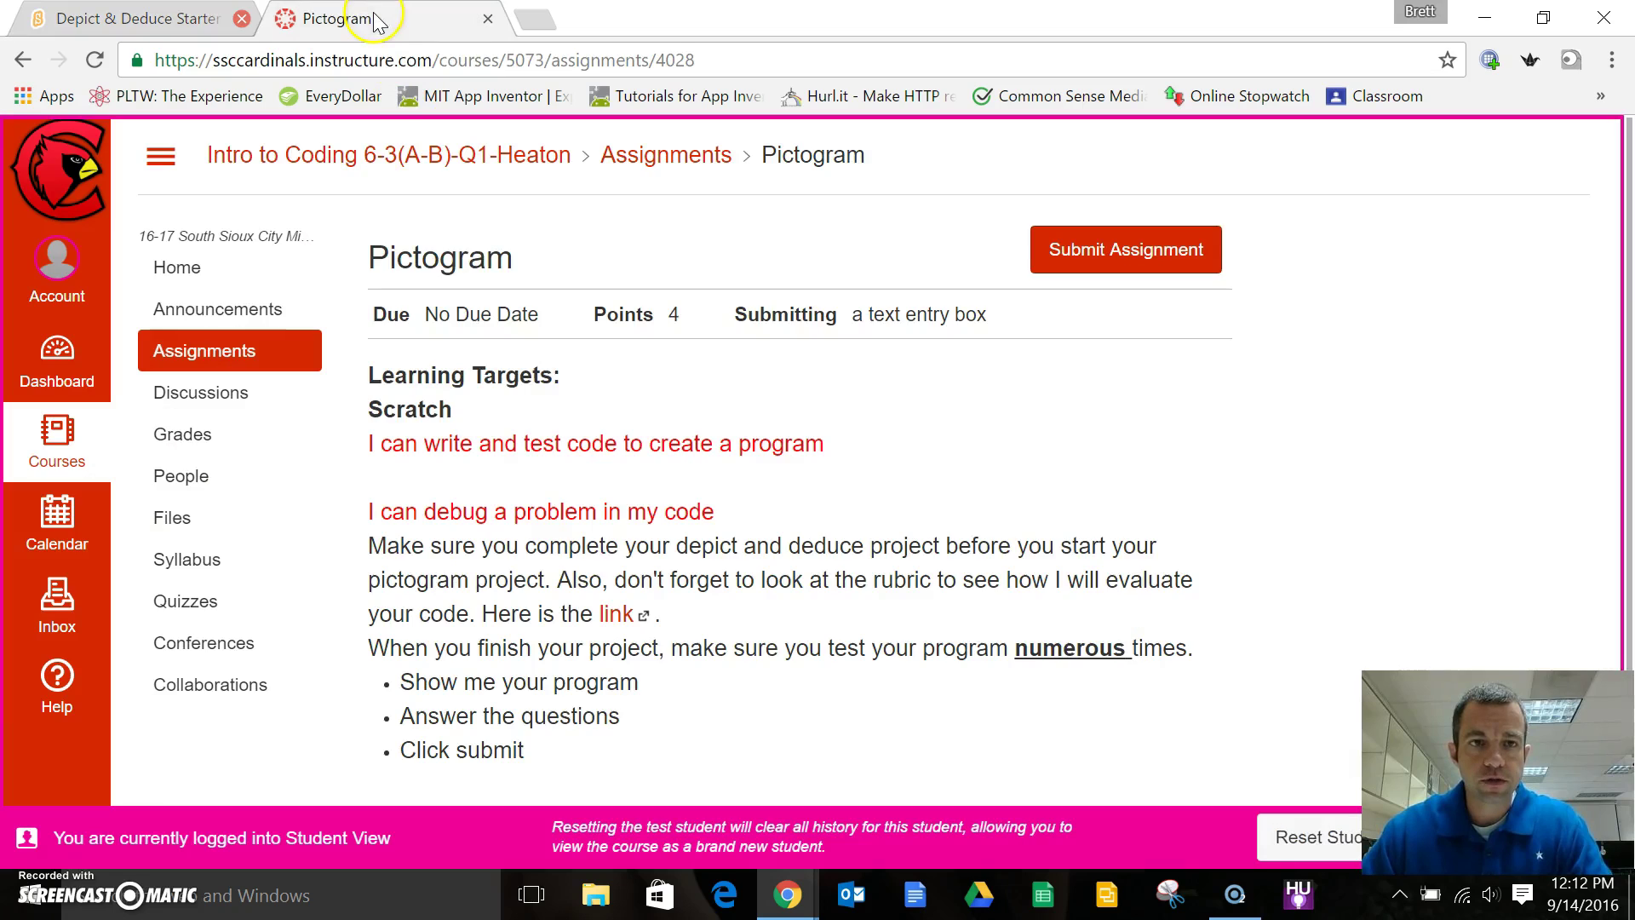
{"action": "left_click", "coordinate": [1109, 252]}
{"action": "scroll", "coordinate": [591, 519], "scroll_direction": "up", "scroll_amount": 1}
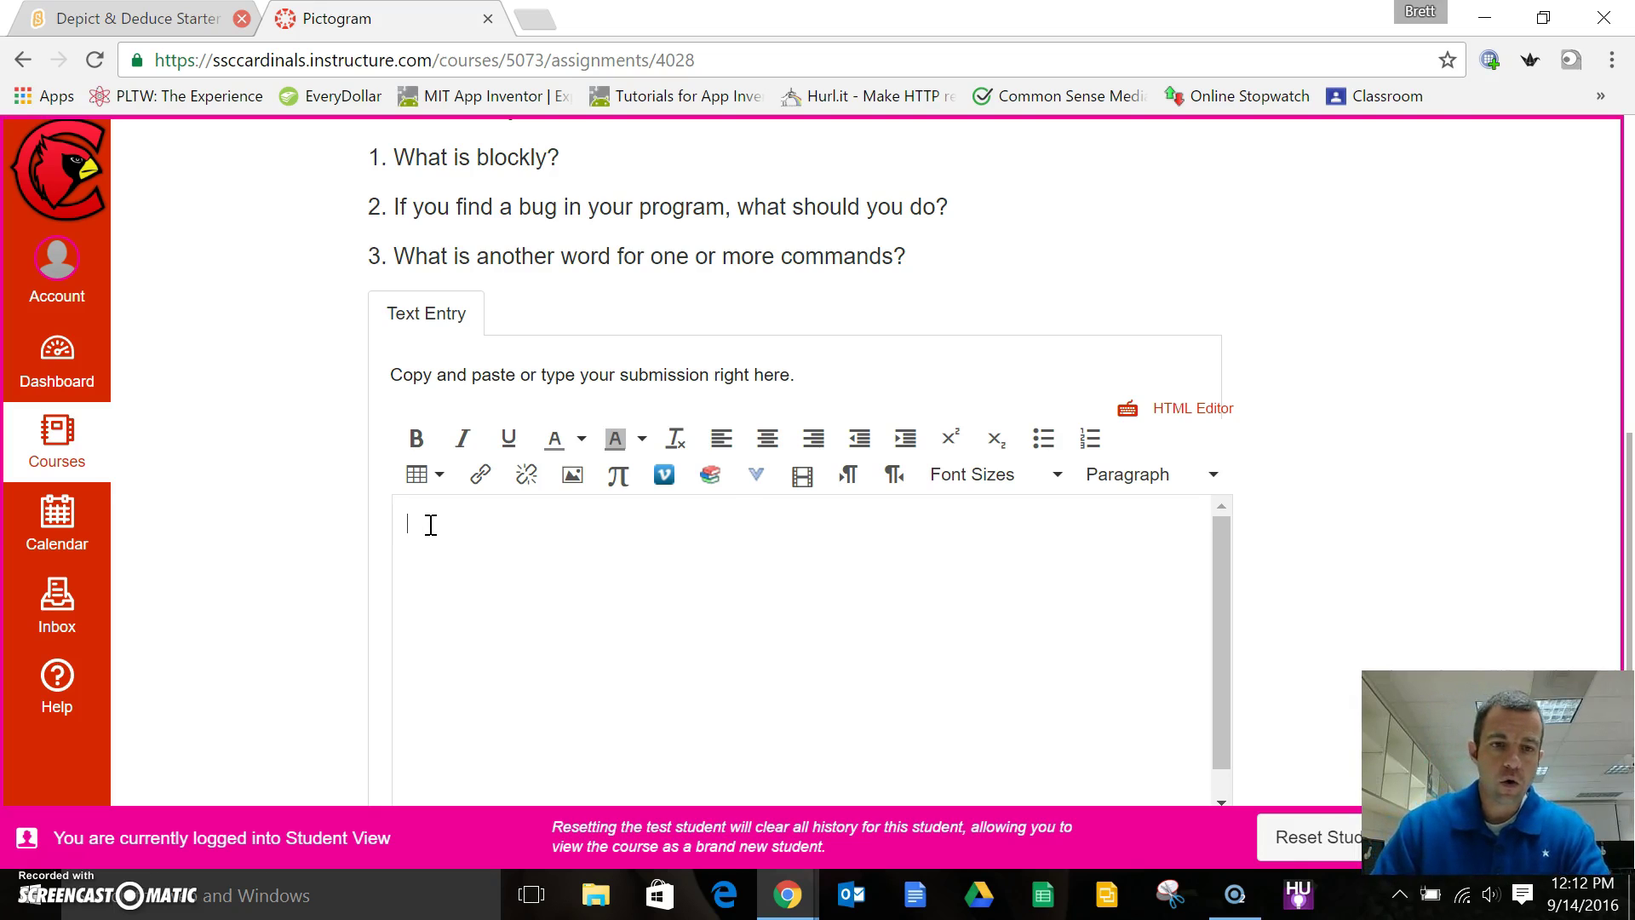
- Paste the Scratch project URL into the Text Entry box and start new lines below it
{"action": "right_click", "coordinate": [431, 525]}
{"action": "left_click", "coordinate": [496, 323]}
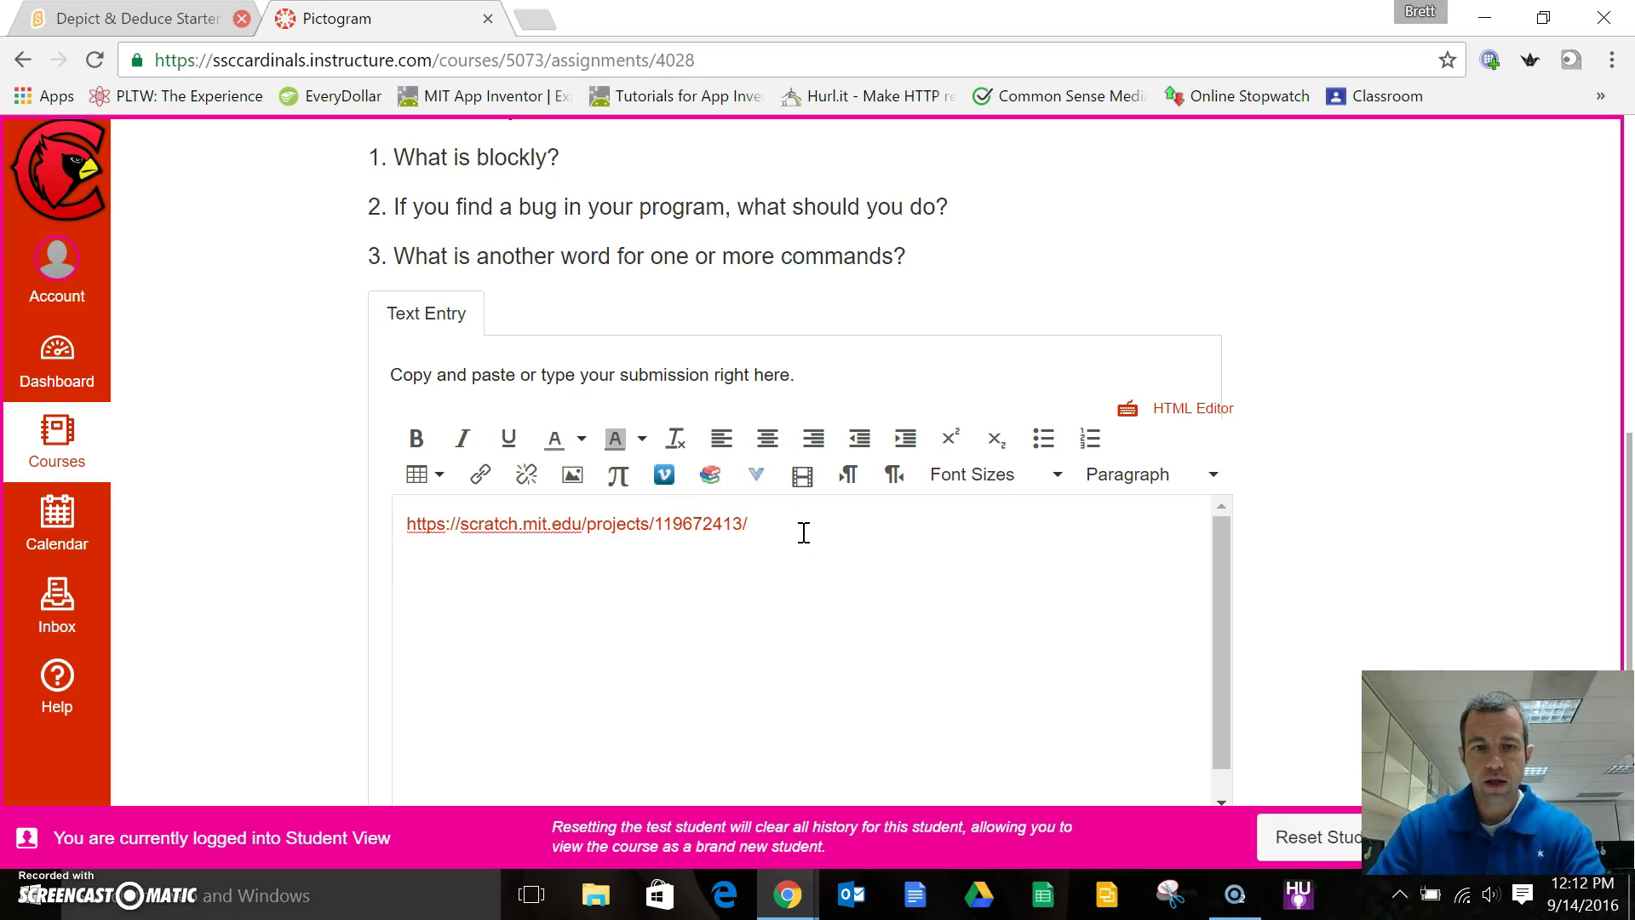
{"action": "key", "text": "Return"}
{"action": "key", "text": "Return"}
{"action": "type", "text": "1. "}
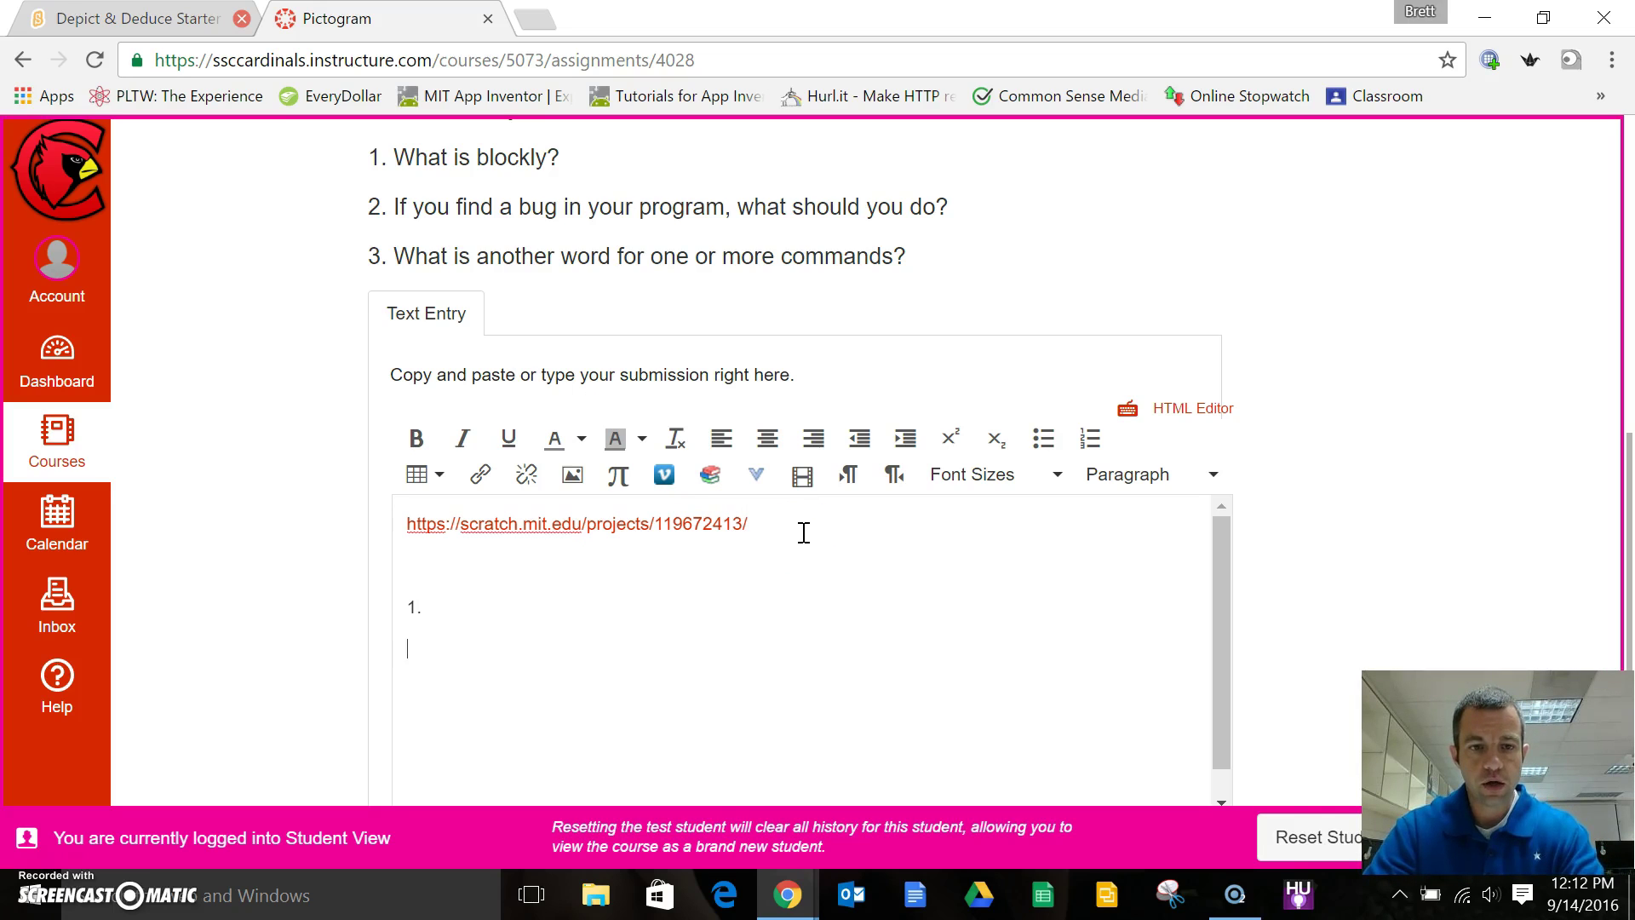
{"action": "type", "text": "2."}
{"action": "type", "text": "3."}
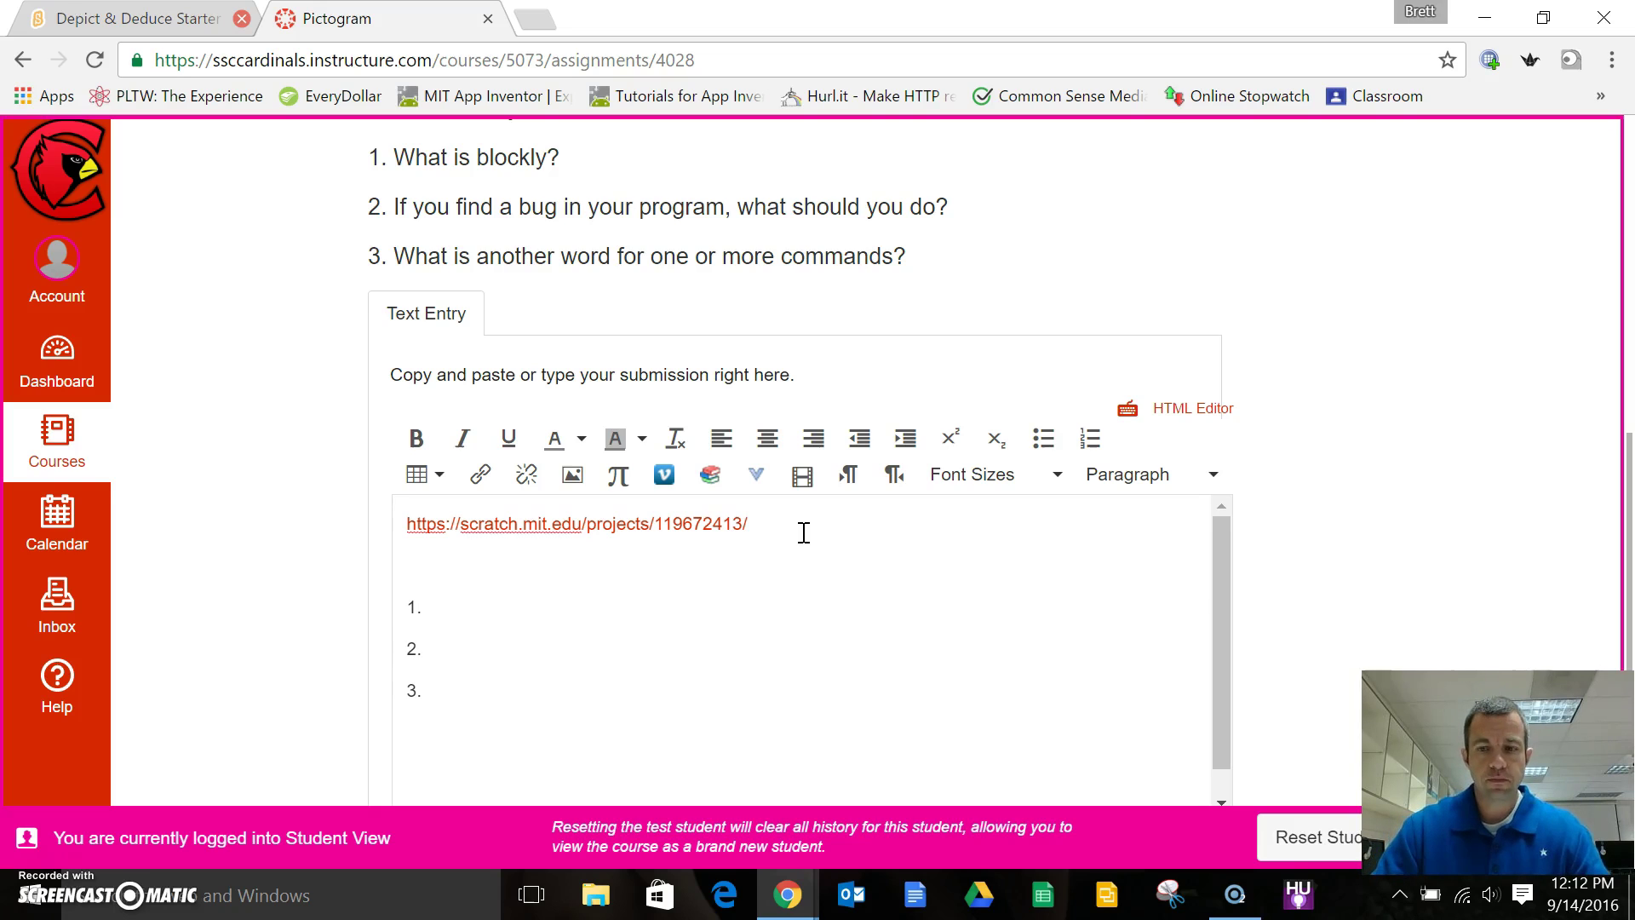
{"action": "left_click", "coordinate": [850, 589]}
{"action": "scroll", "coordinate": [738, 584], "scroll_direction": "down", "scroll_amount": 1}
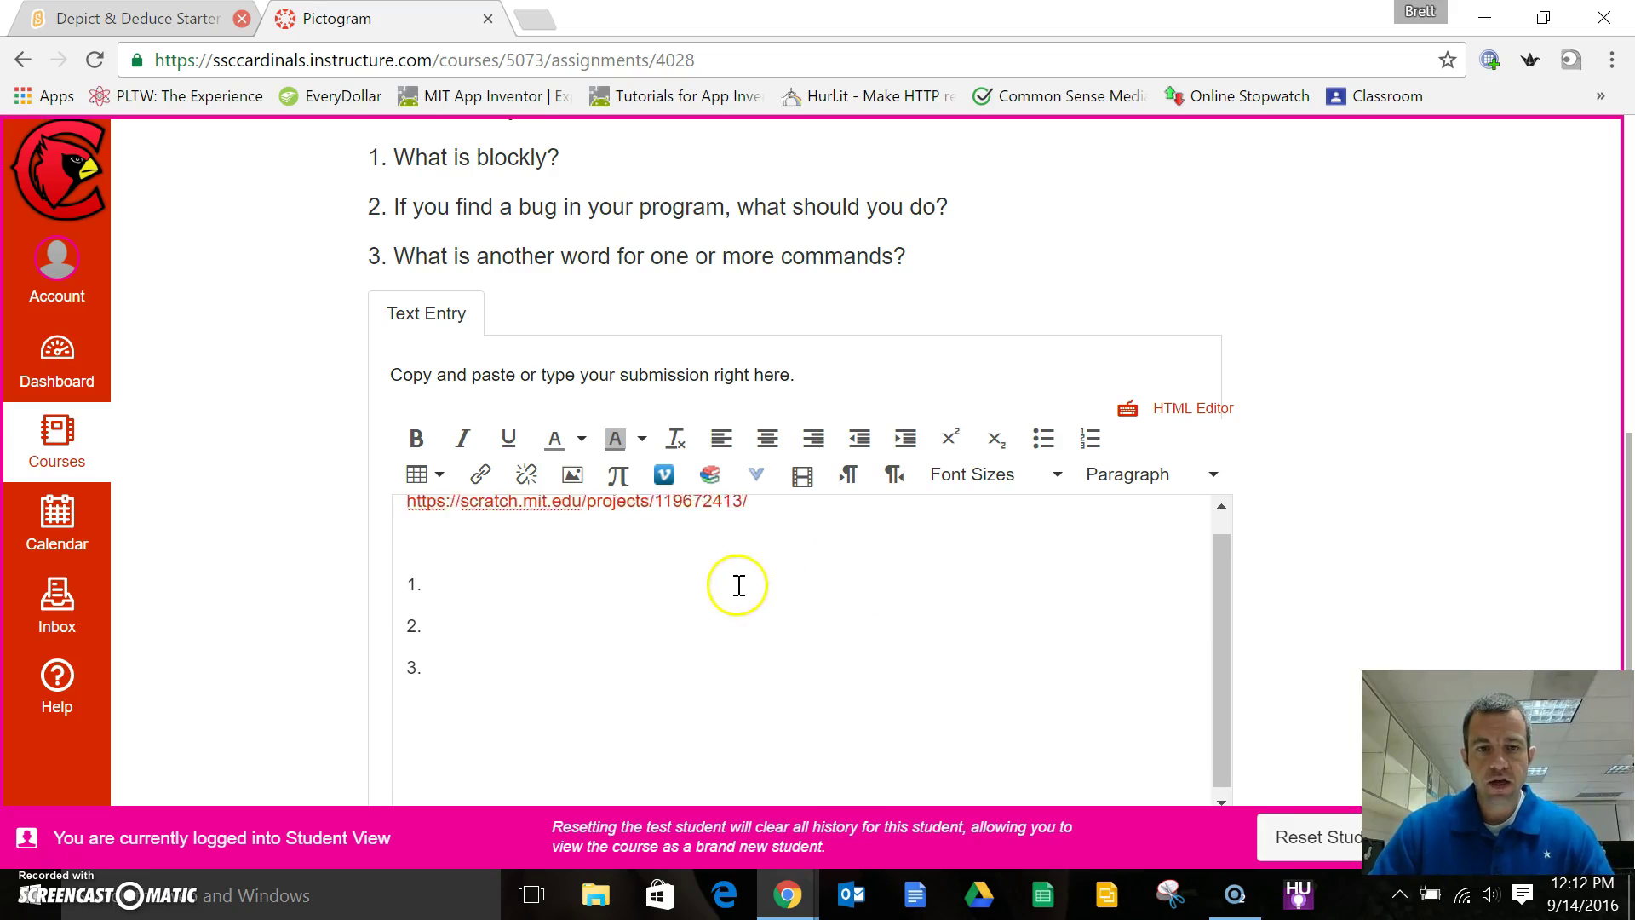
{"action": "scroll", "coordinate": [541, 529], "scroll_direction": "up", "scroll_amount": 1}
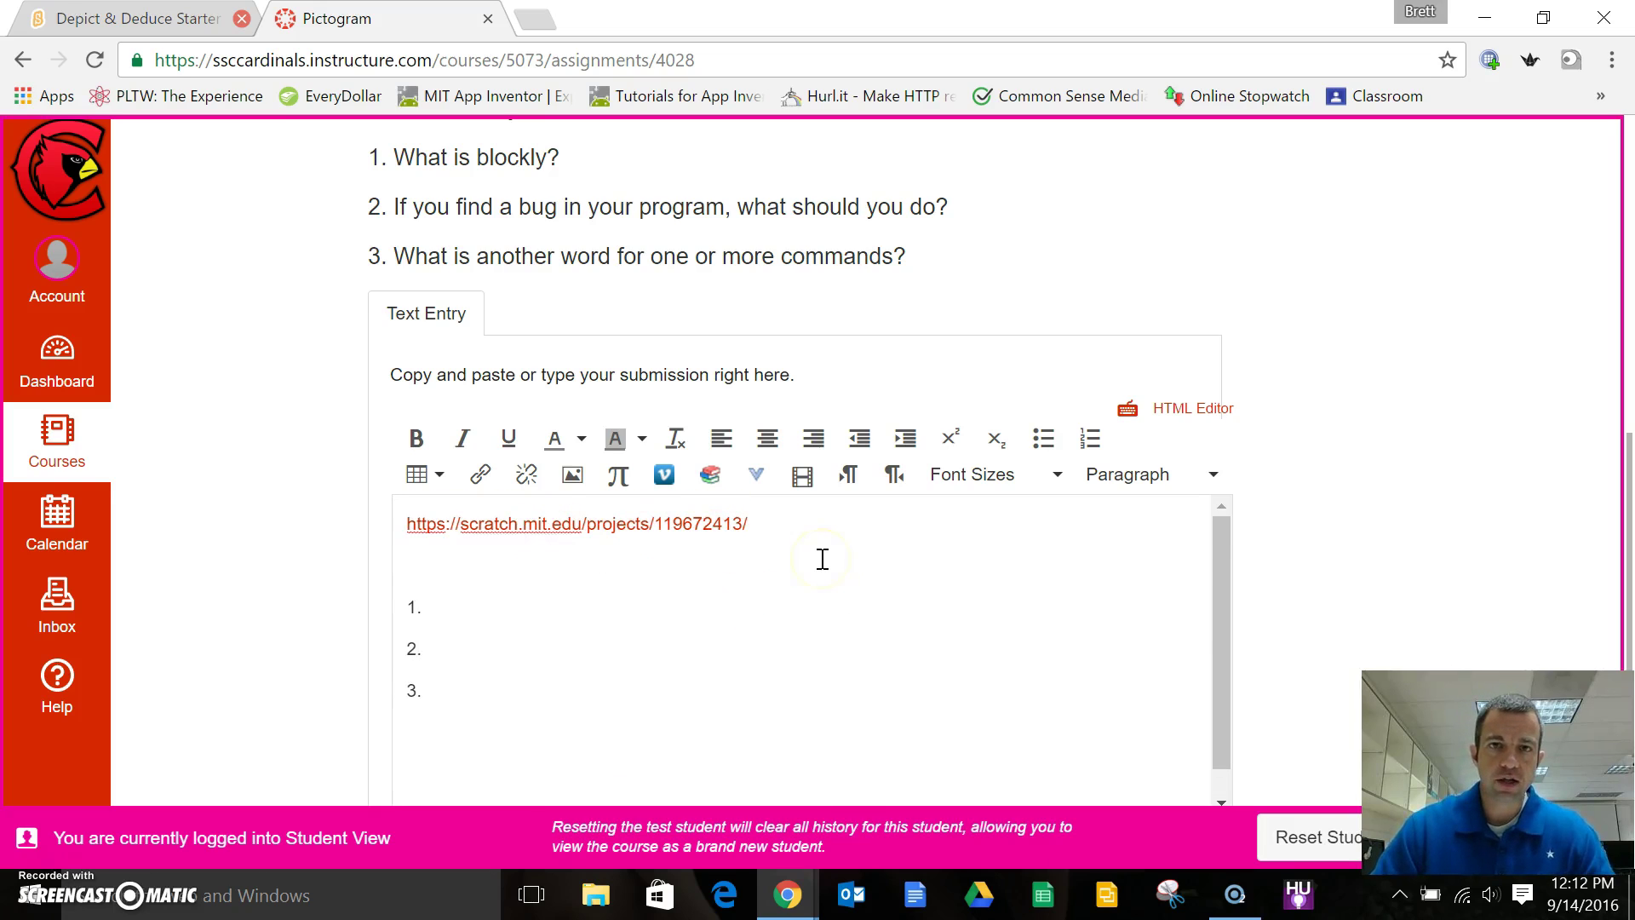